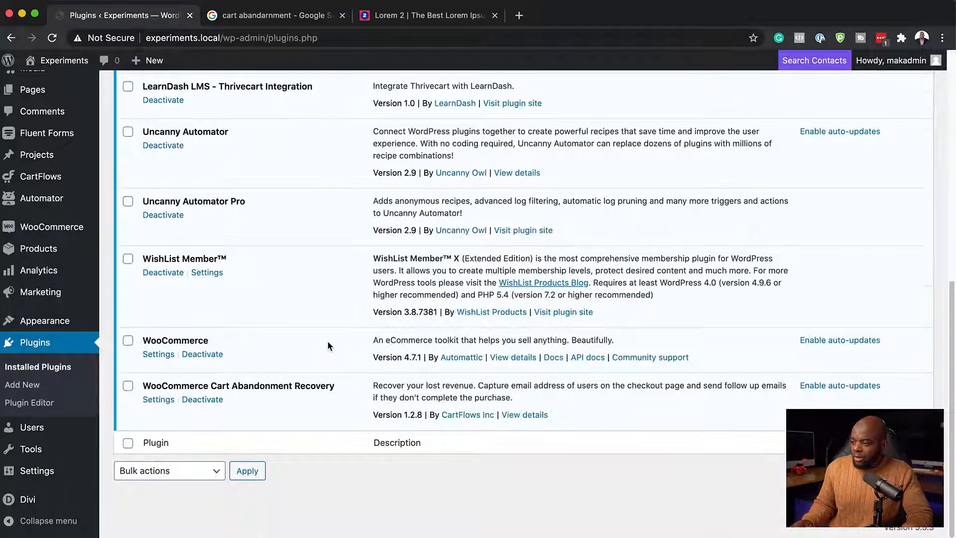
Locate the Uncanny Automator and Uncanny Automator Pro plugins in the installed plugins list.
scroll(327, 345, up, 1)
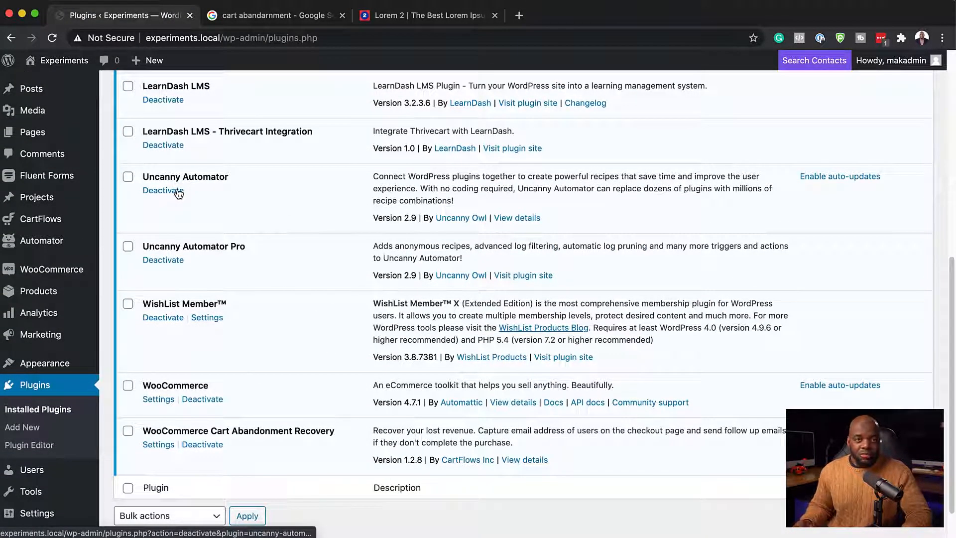
drag(143, 176, 231, 179)
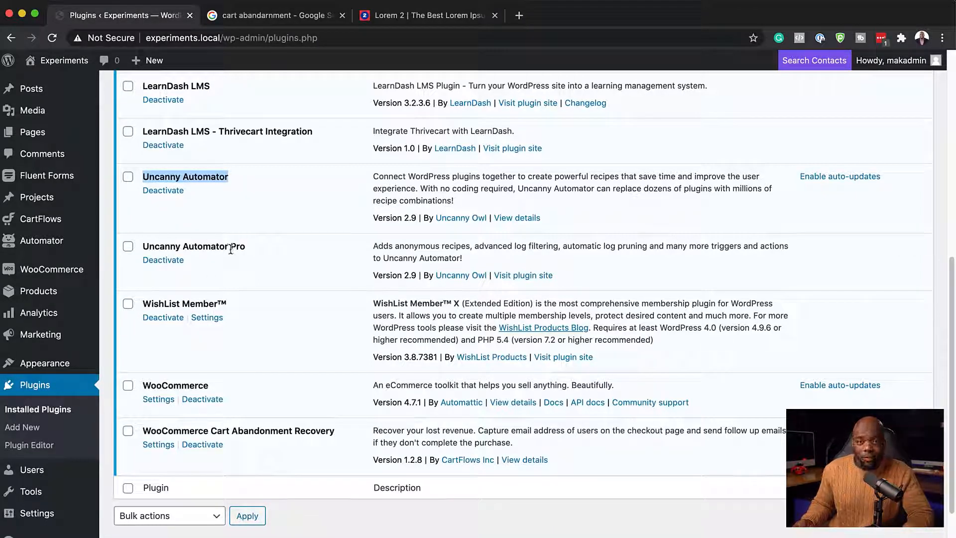
drag(250, 247, 144, 249)
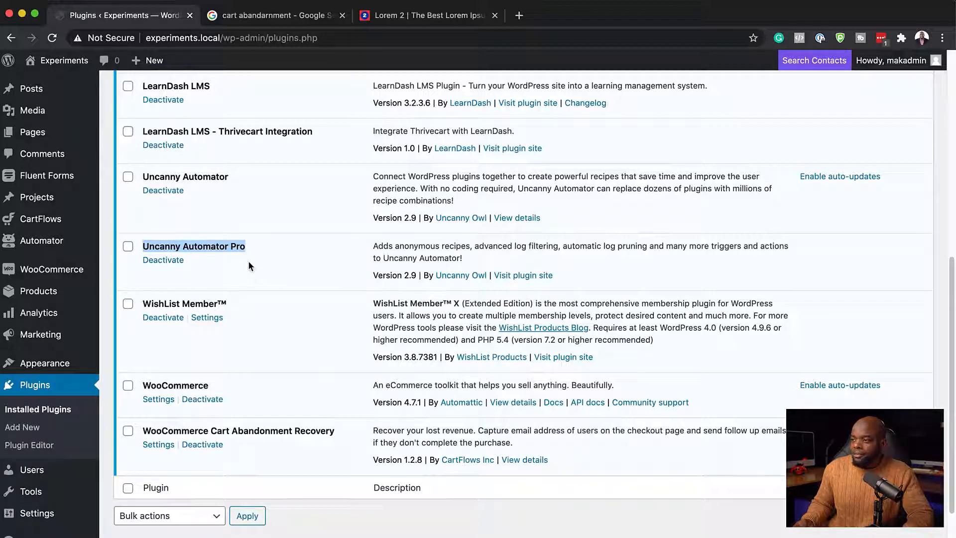
Create a new Automator recipe of the Logged-in type and title it "WishList Test".
mouse_move(47, 252)
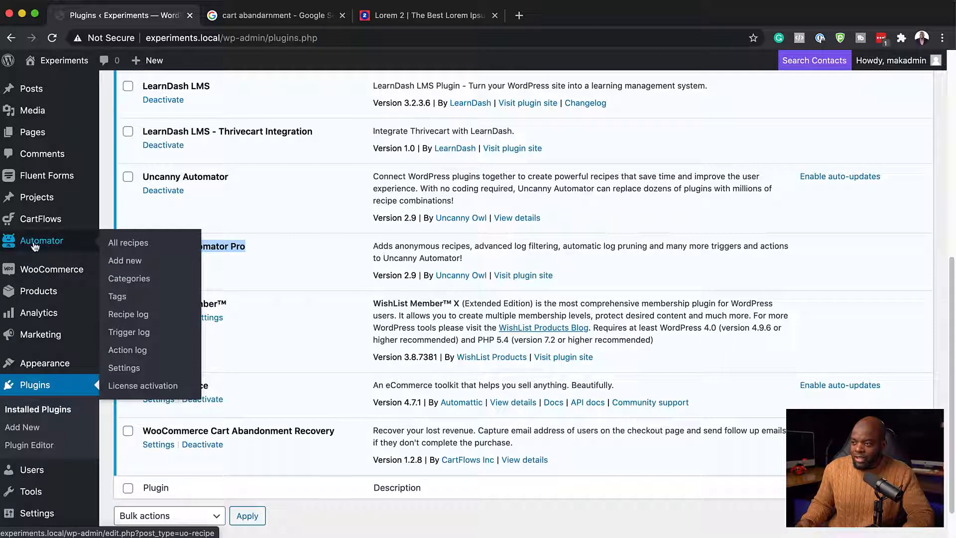
click(65, 246)
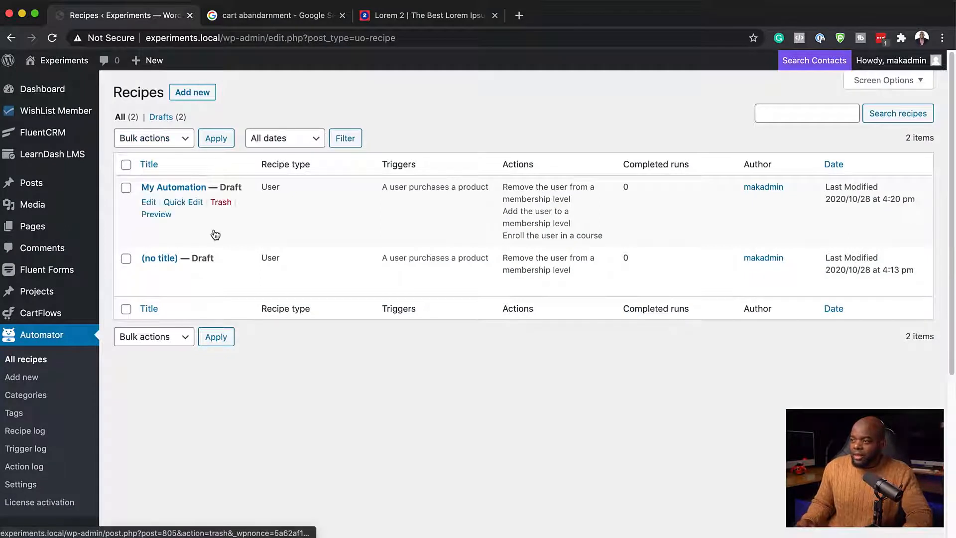
click(196, 94)
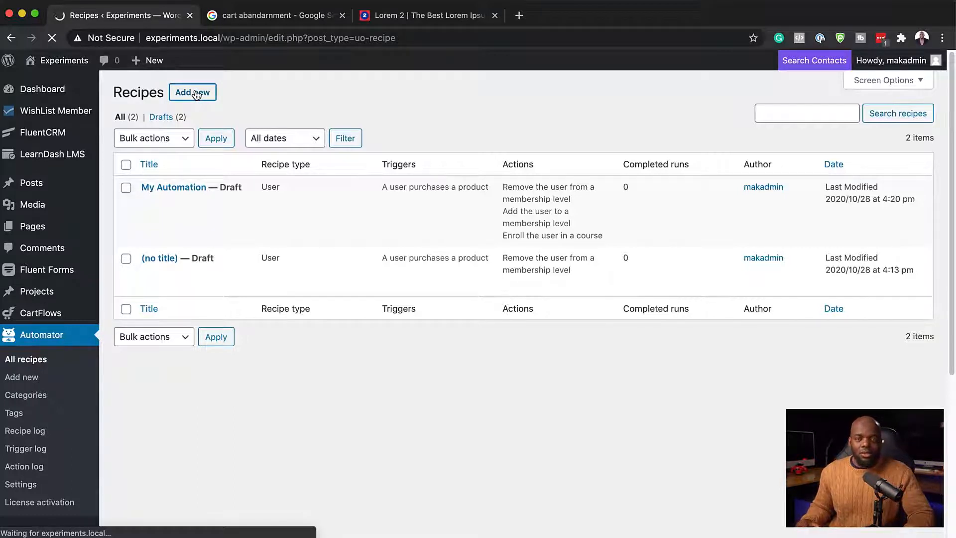
mouse_move(83, 119)
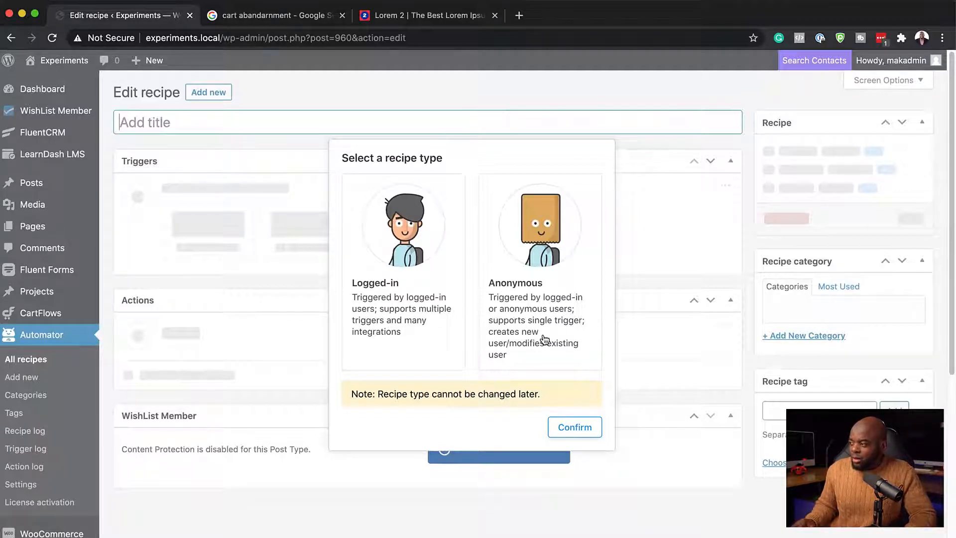
click(400, 300)
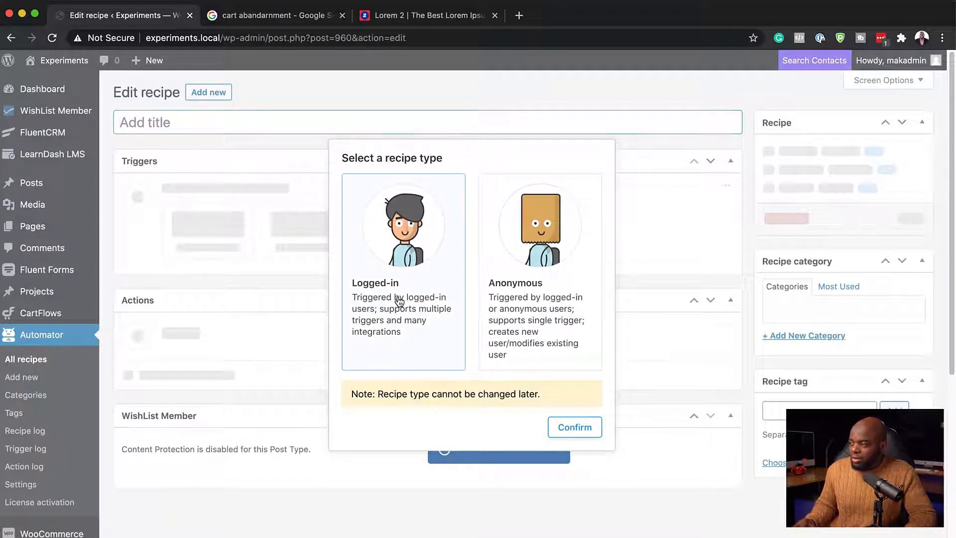
click(579, 428)
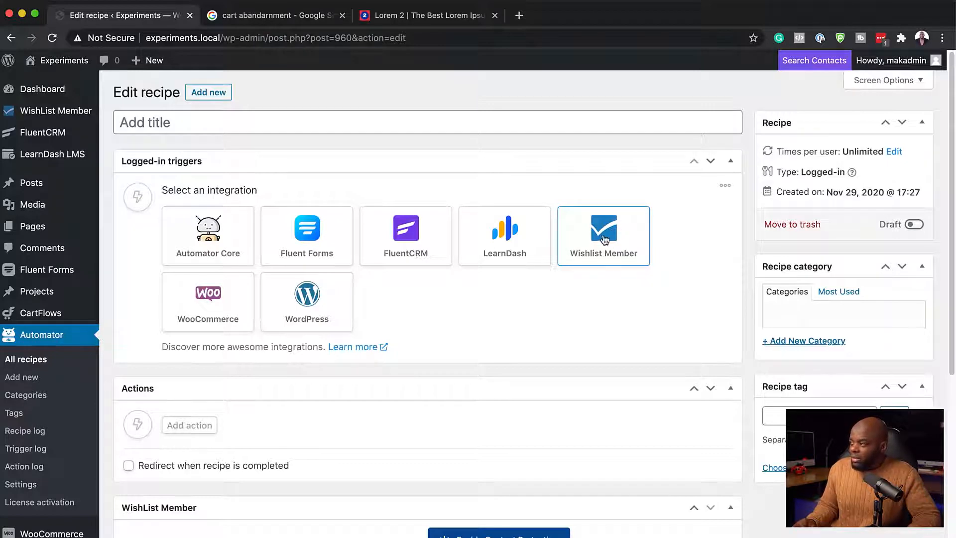
click(185, 122)
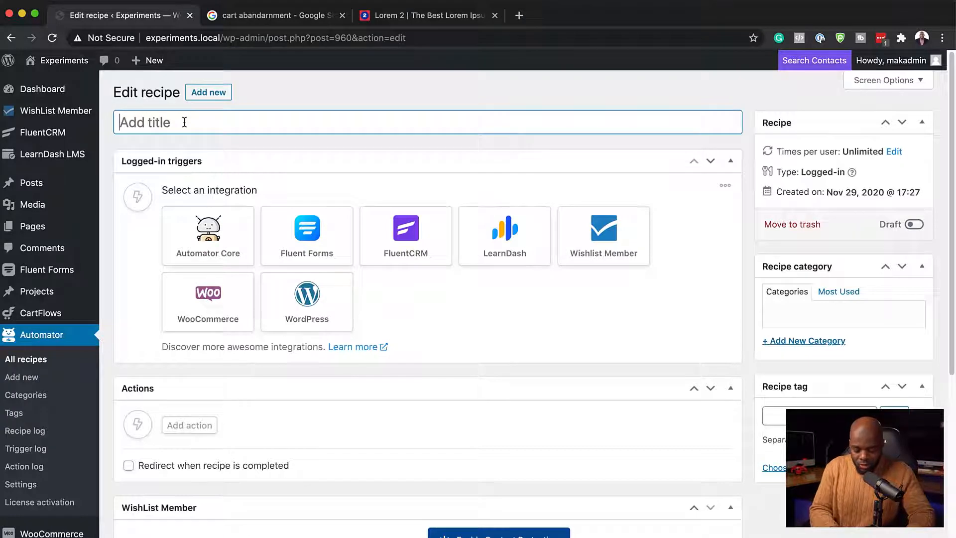
text(WishList Test)
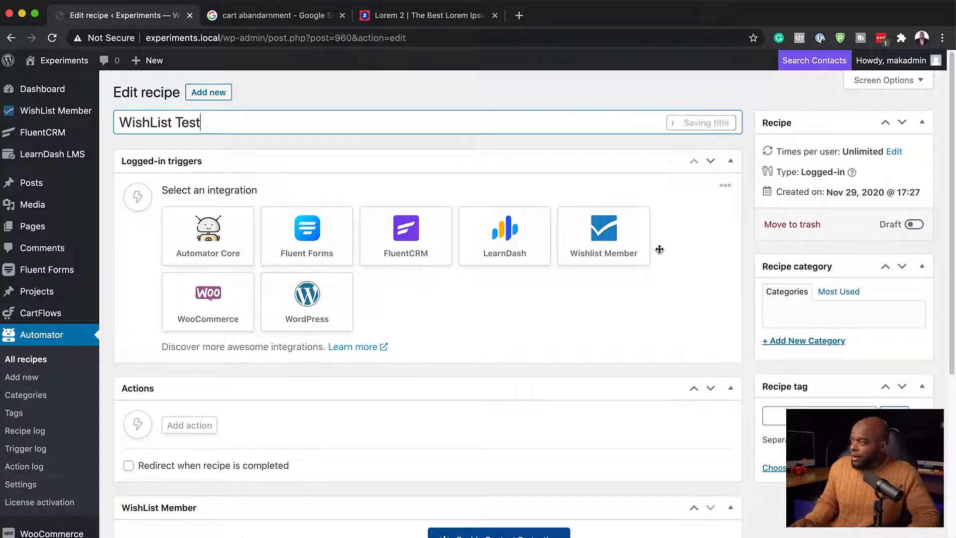
Add a Wishlist Member trigger to the recipe for a user being added to the VIP membership level, and save it.
click(608, 248)
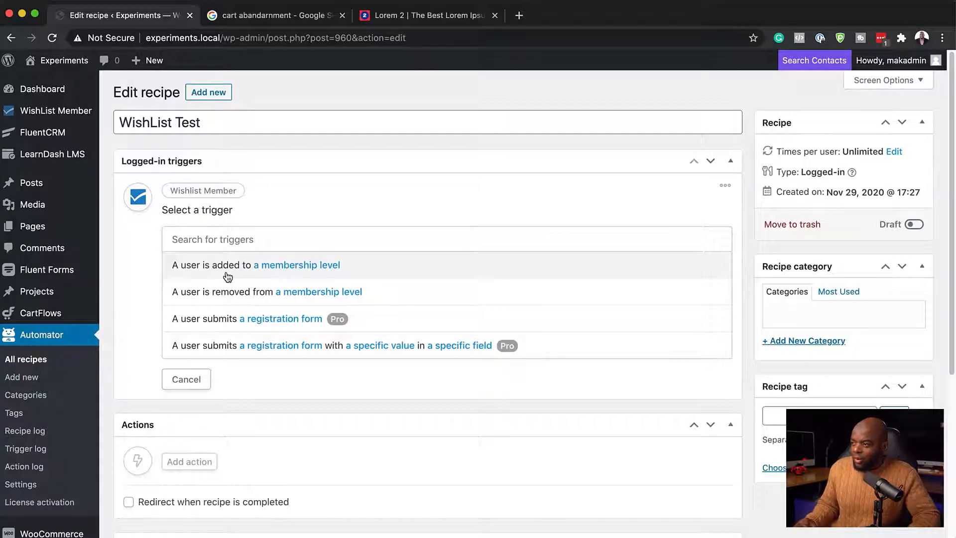
click(296, 268)
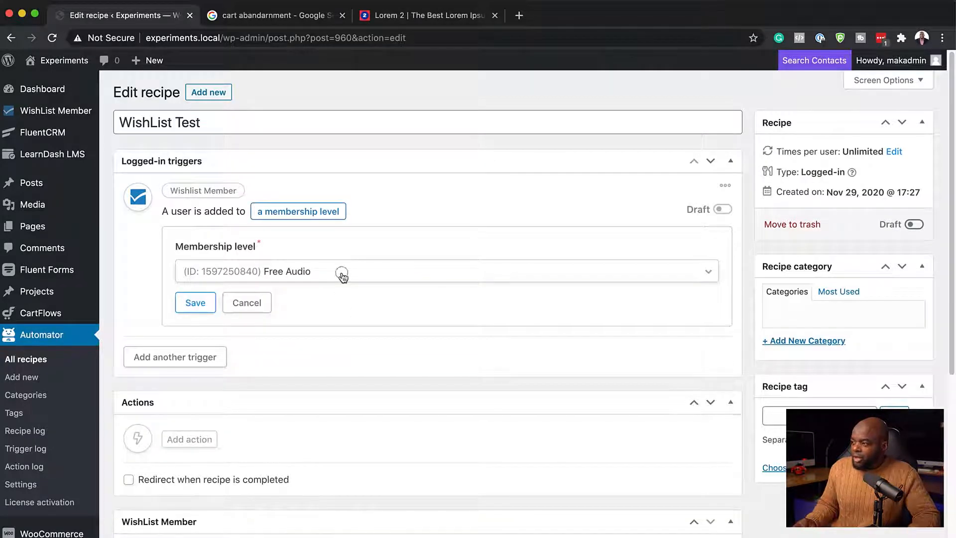
click(342, 274)
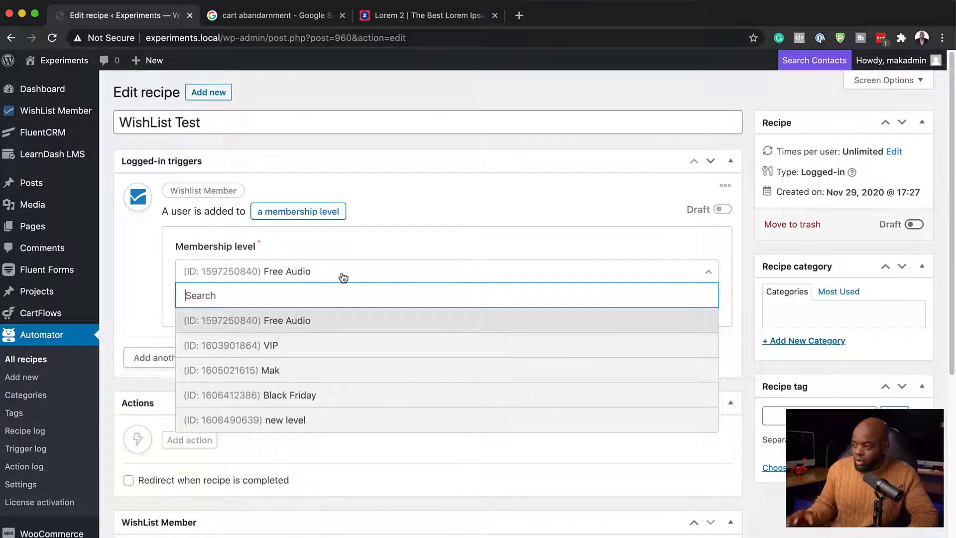
click(324, 345)
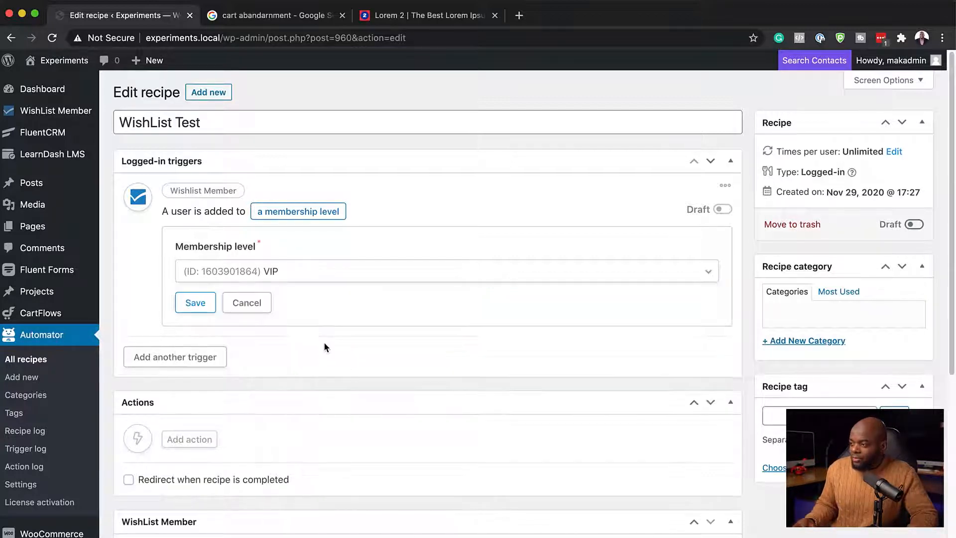
click(195, 303)
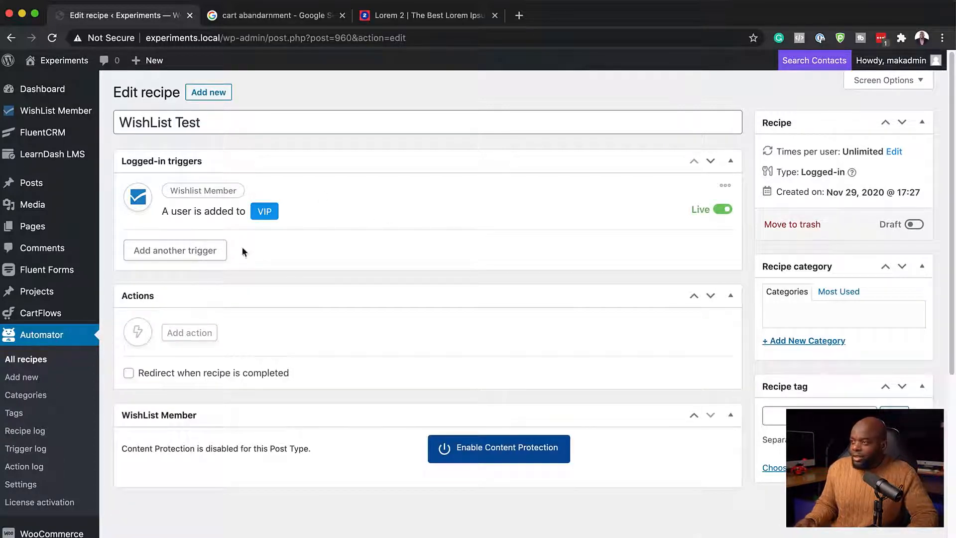
click(203, 251)
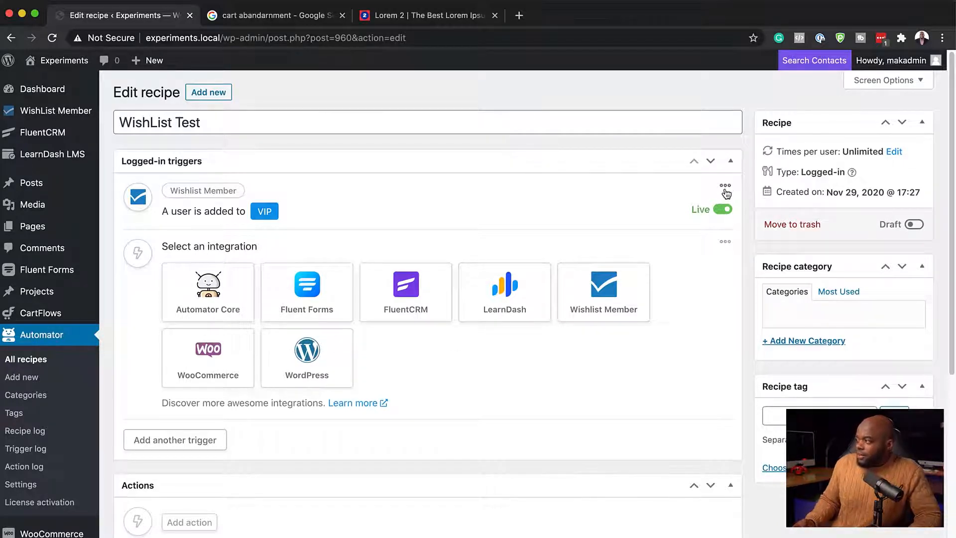
Add and save a FluentCRM action that adds the VIP tag to the user, and switch the recipe from draft to live.
scroll(395, 418, down, 3)
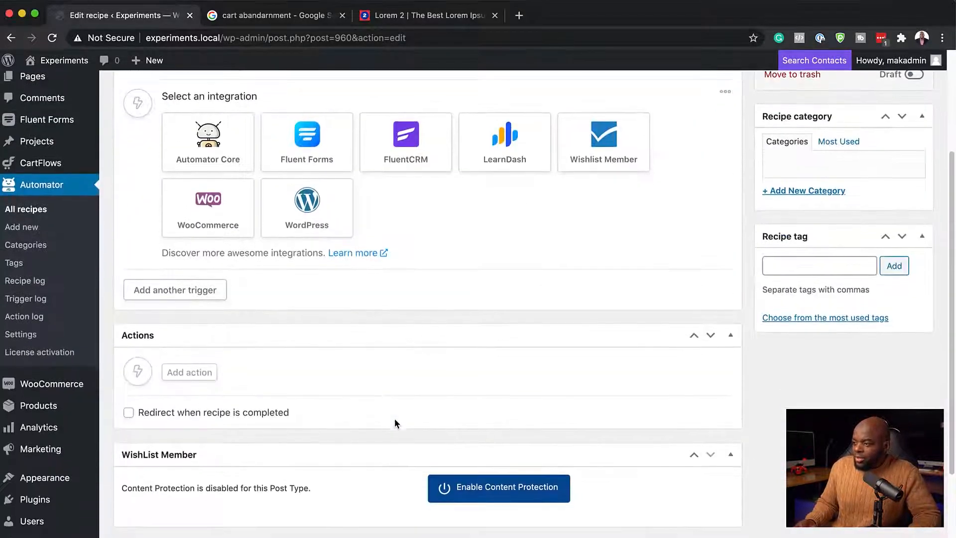
click(213, 372)
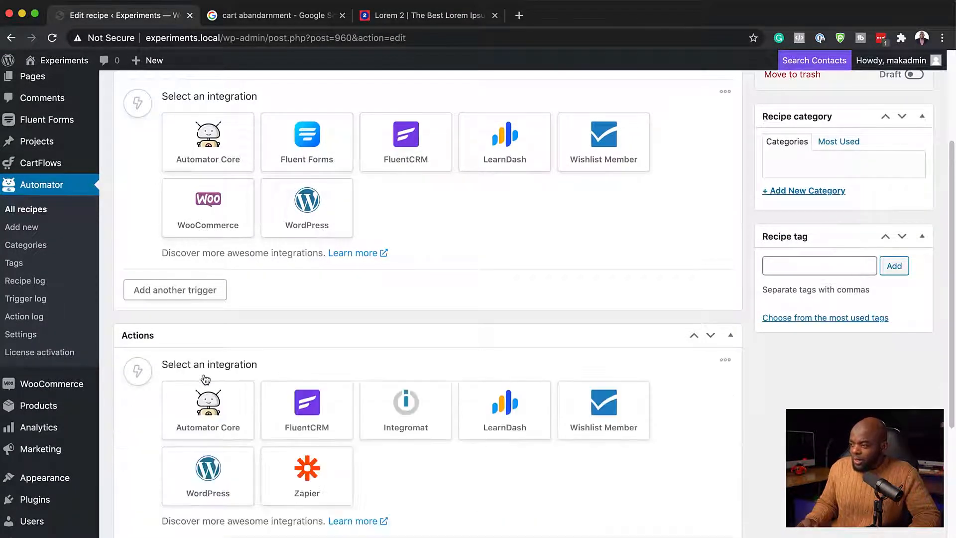
scroll(449, 491, down, 1)
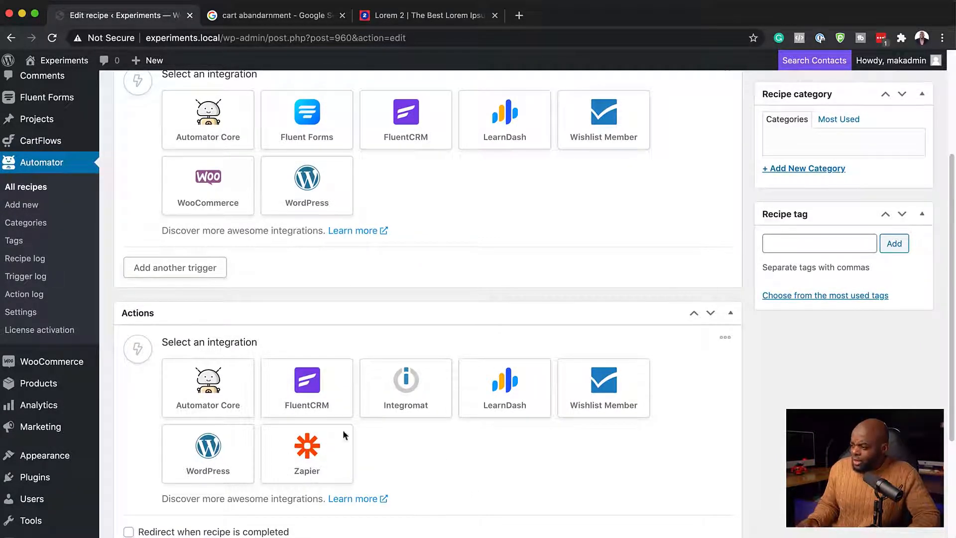
click(320, 398)
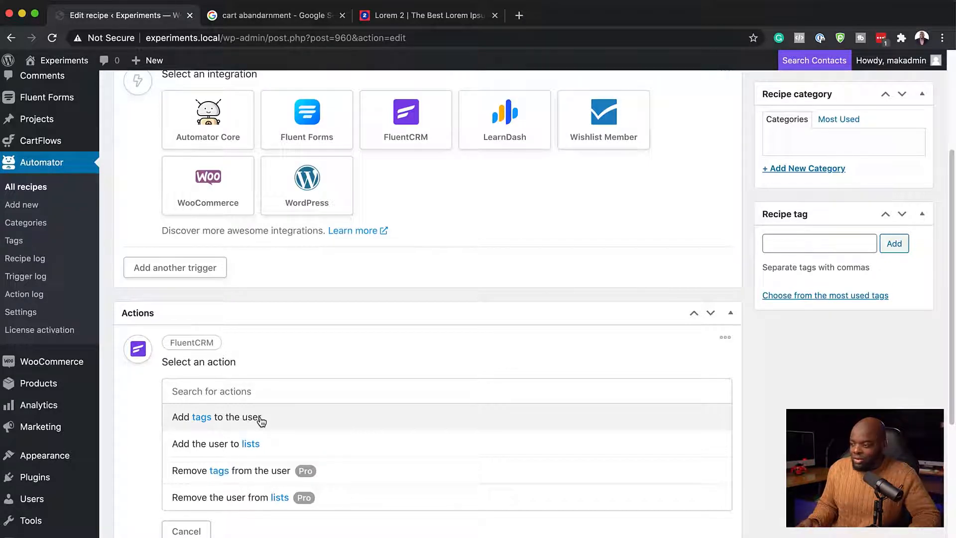
click(261, 421)
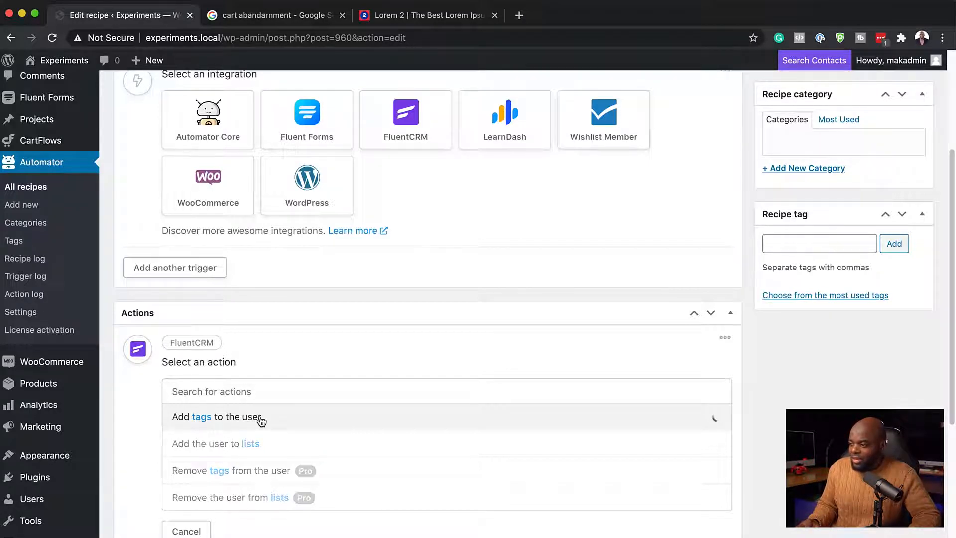
click(198, 239)
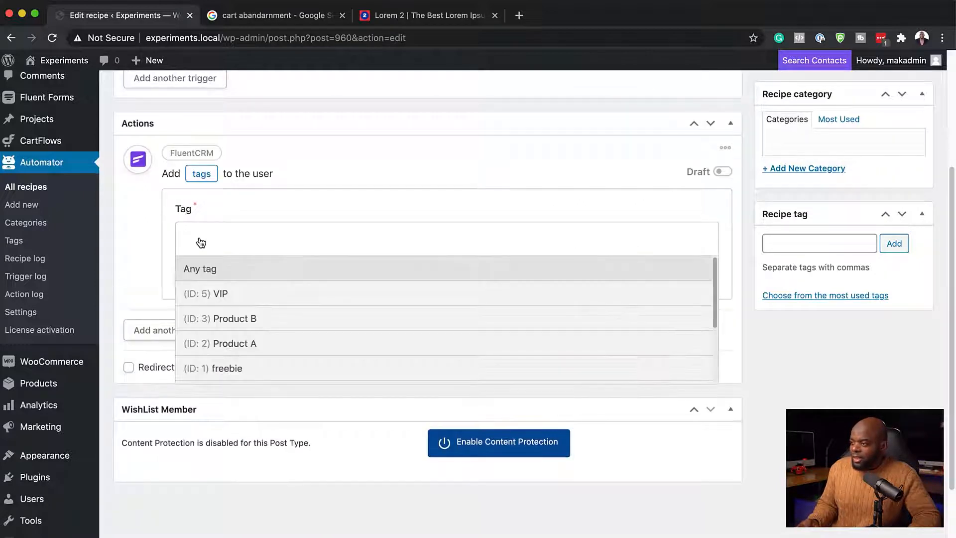
click(268, 295)
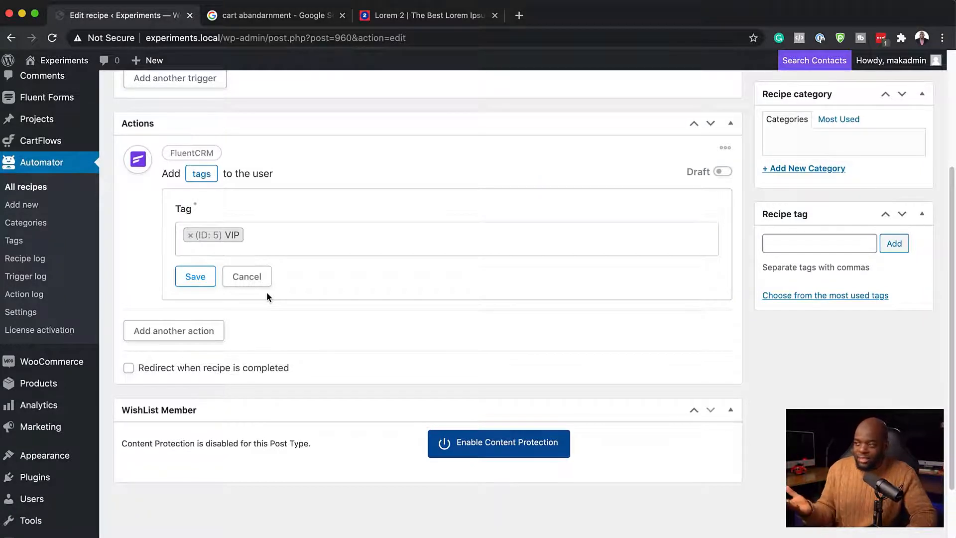
click(200, 280)
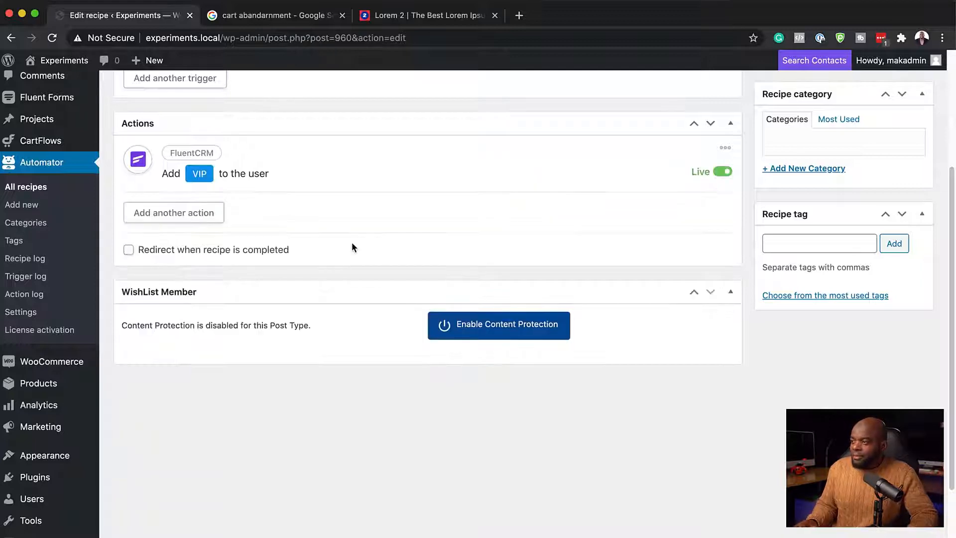
scroll(351, 242, up, 5)
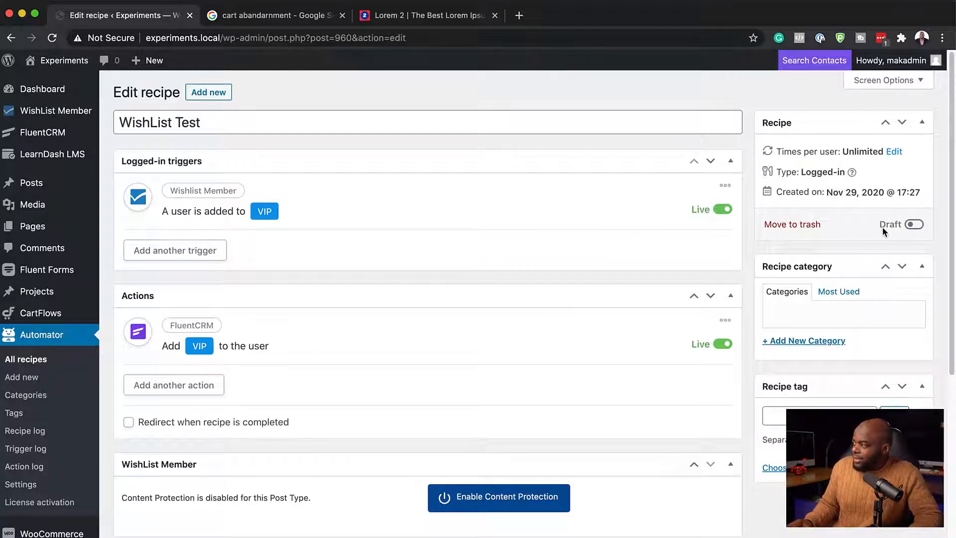
click(915, 225)
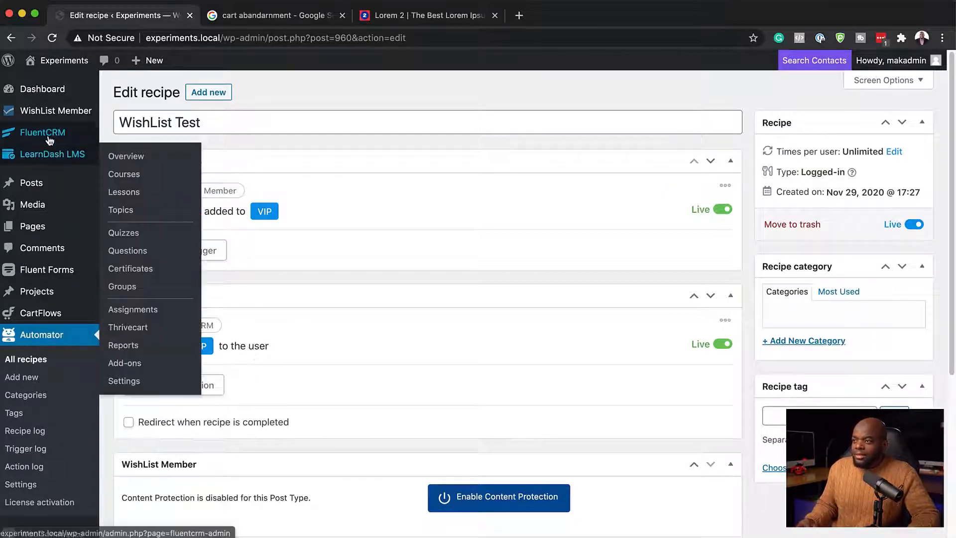
Create a FluentCRM automation funnel labelled "WishList Test" with the CRM category and the Tag Applied trigger.
mouse_move(49, 139)
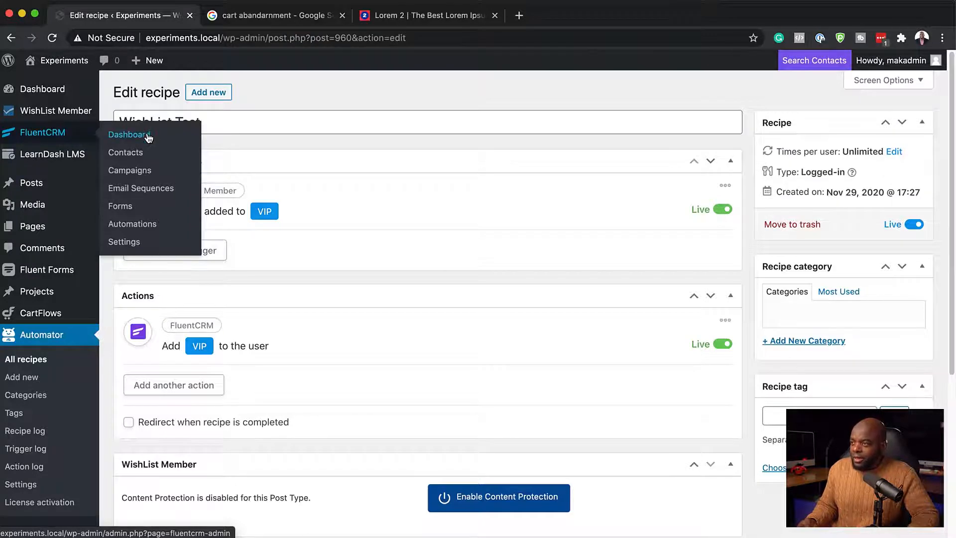
click(149, 225)
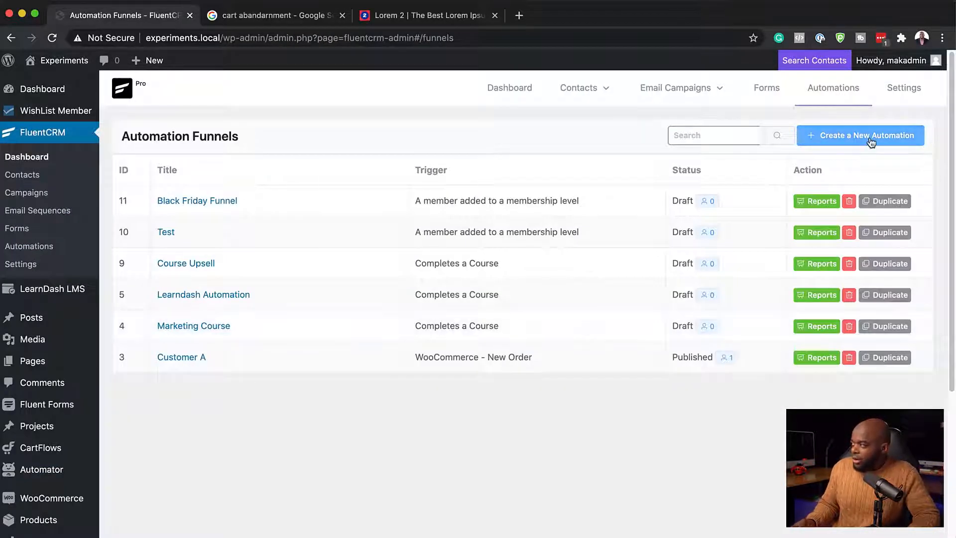
click(870, 143)
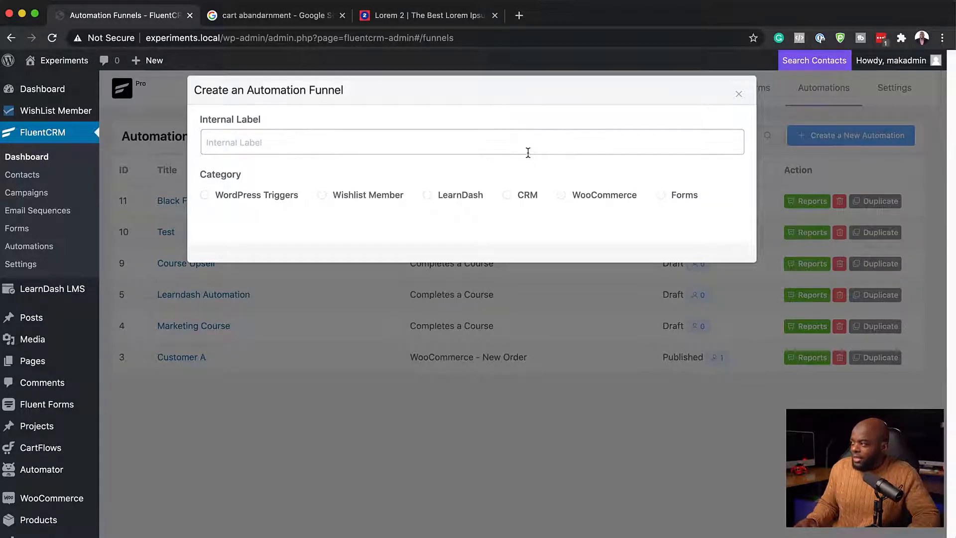
click(527, 147)
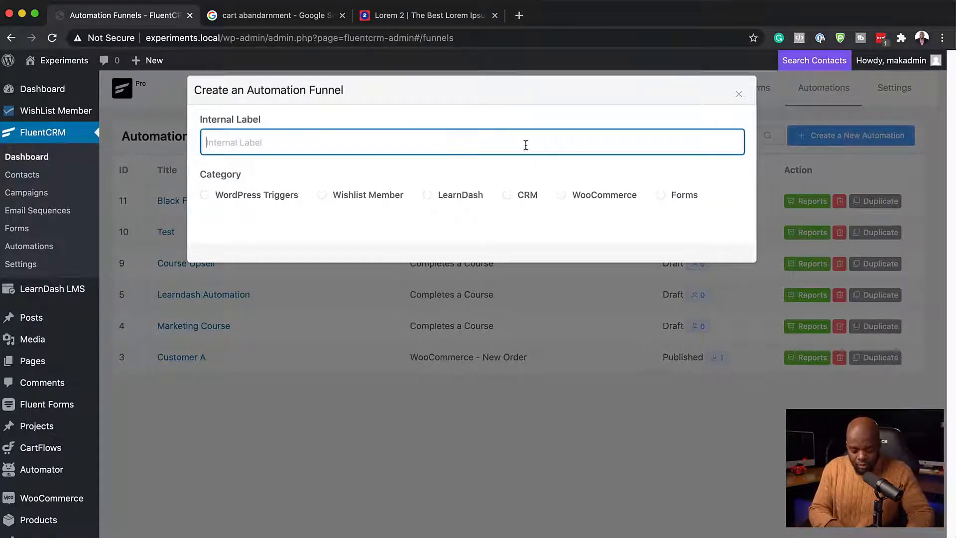
text(WishList Test)
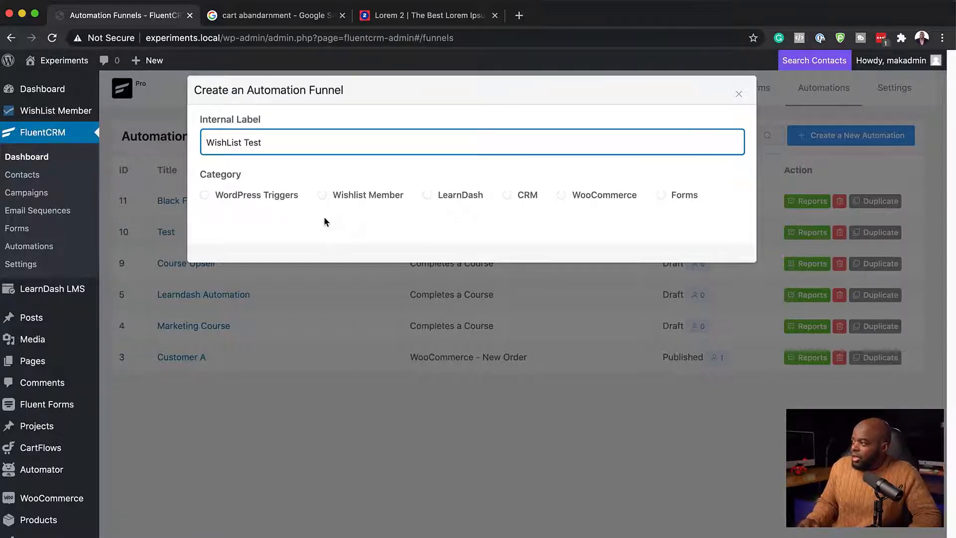
click(507, 195)
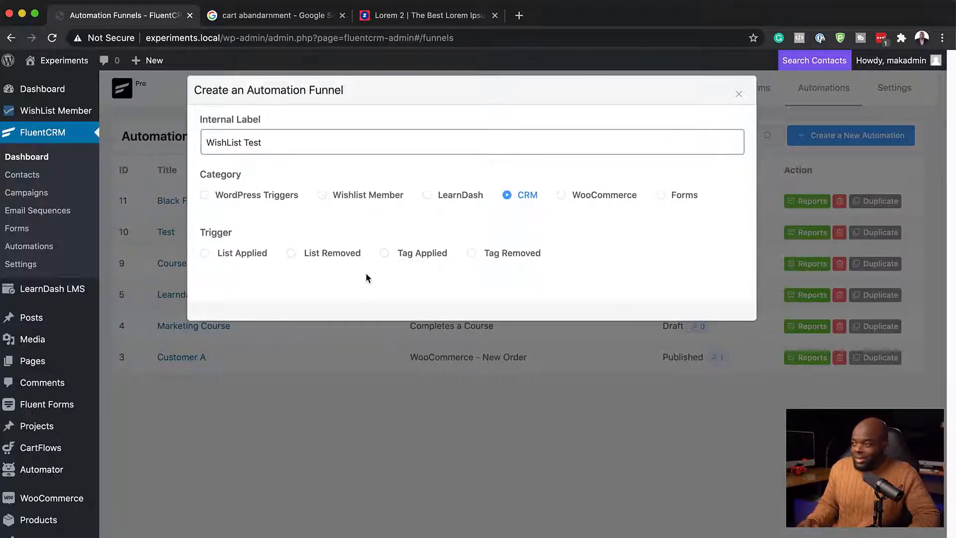
click(384, 254)
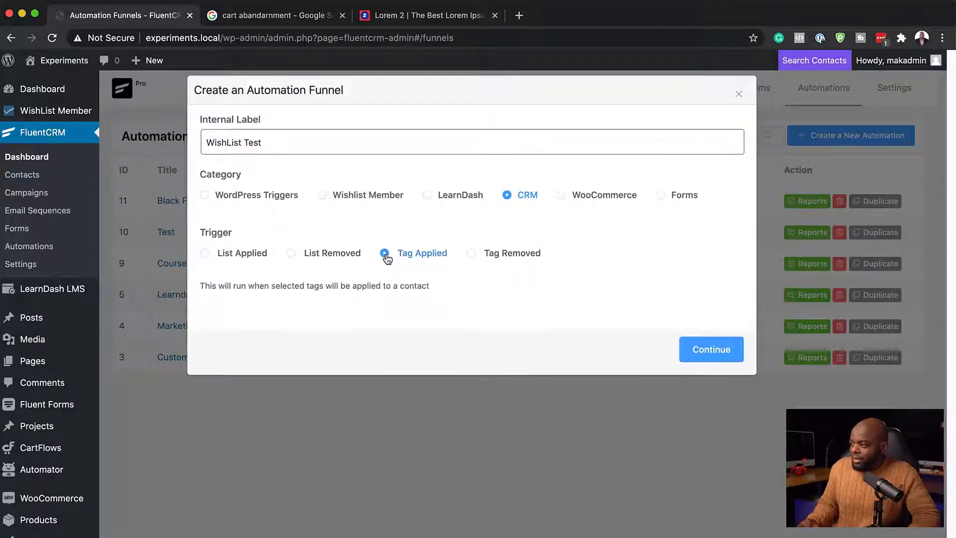
click(711, 357)
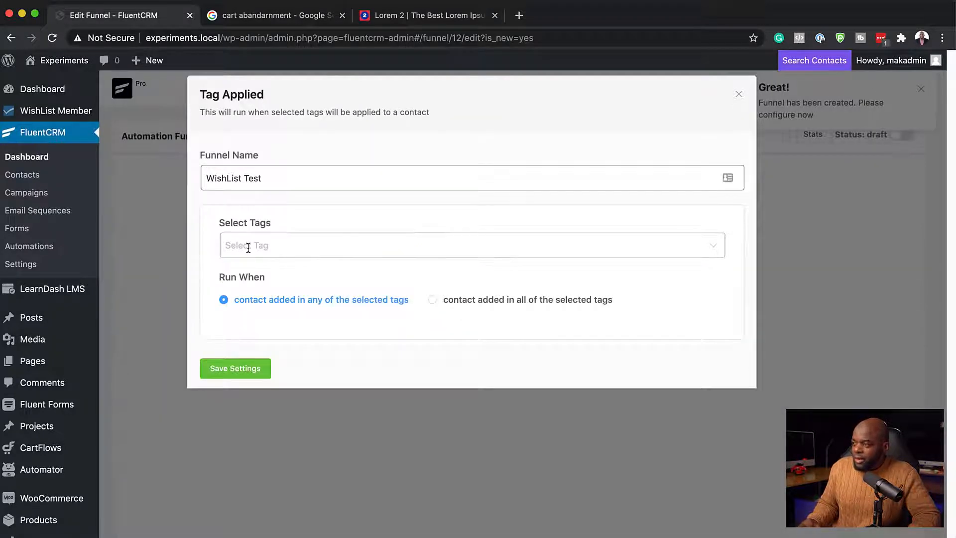
Set VIP as the tag for the funnel's Tag Applied trigger and save the trigger settings.
click(246, 247)
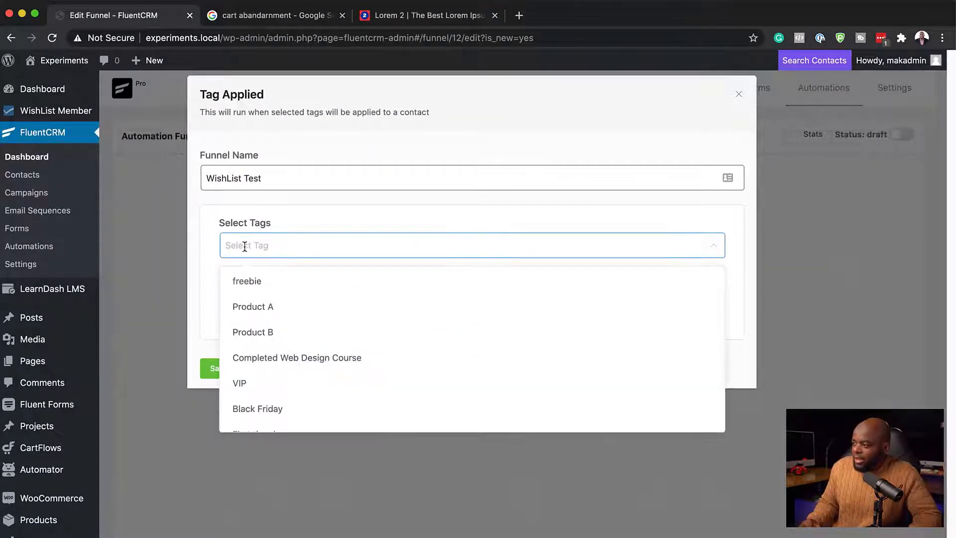
click(272, 386)
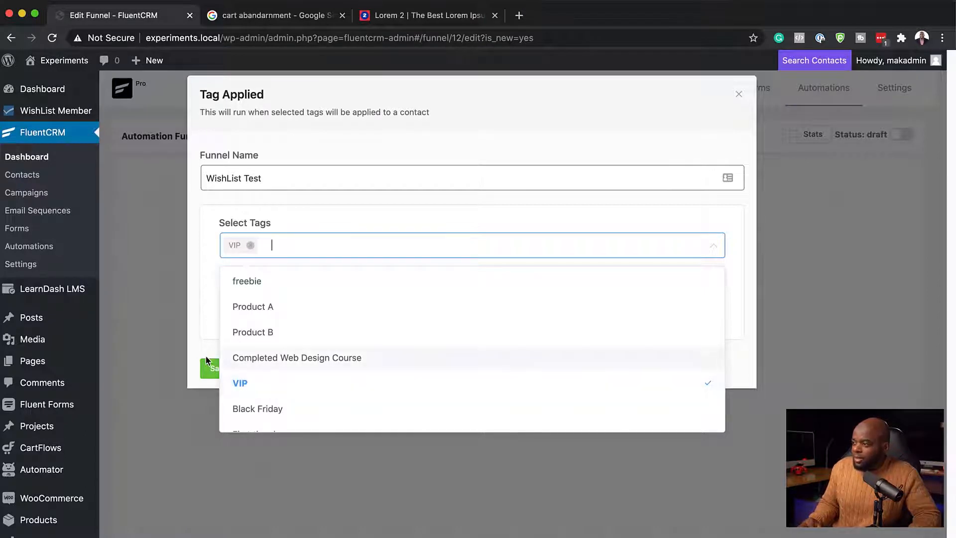
click(196, 316)
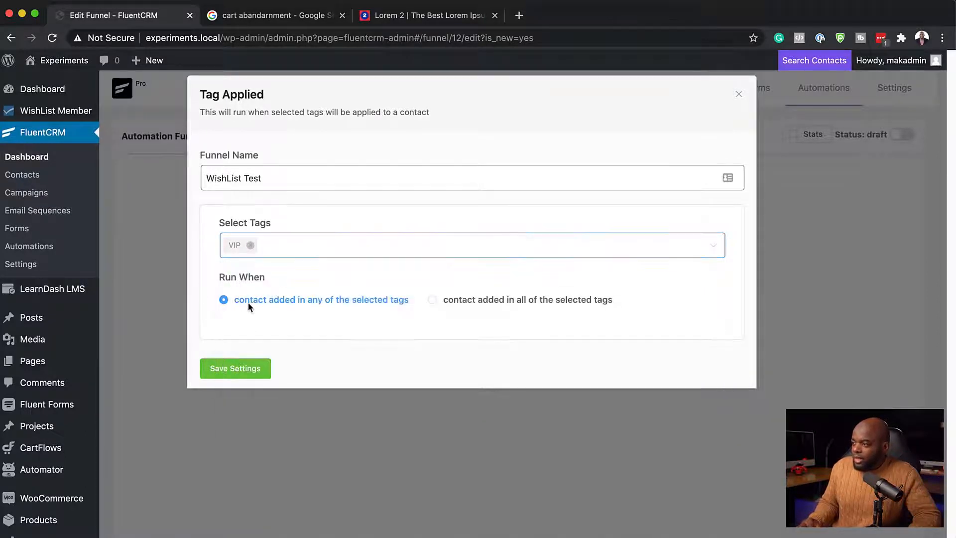
click(241, 374)
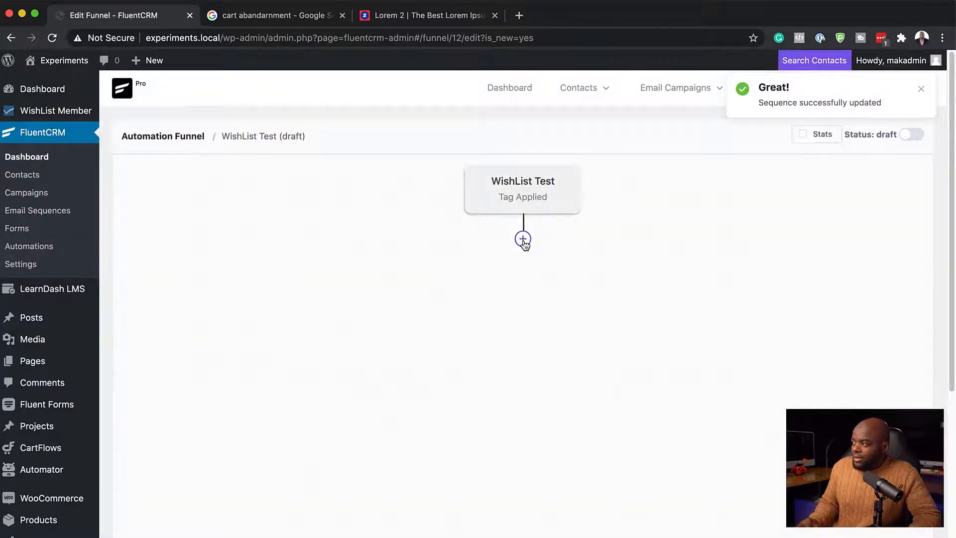
Look over the action blocks that can follow the Tag Applied trigger, and close the list without adding one.
click(521, 238)
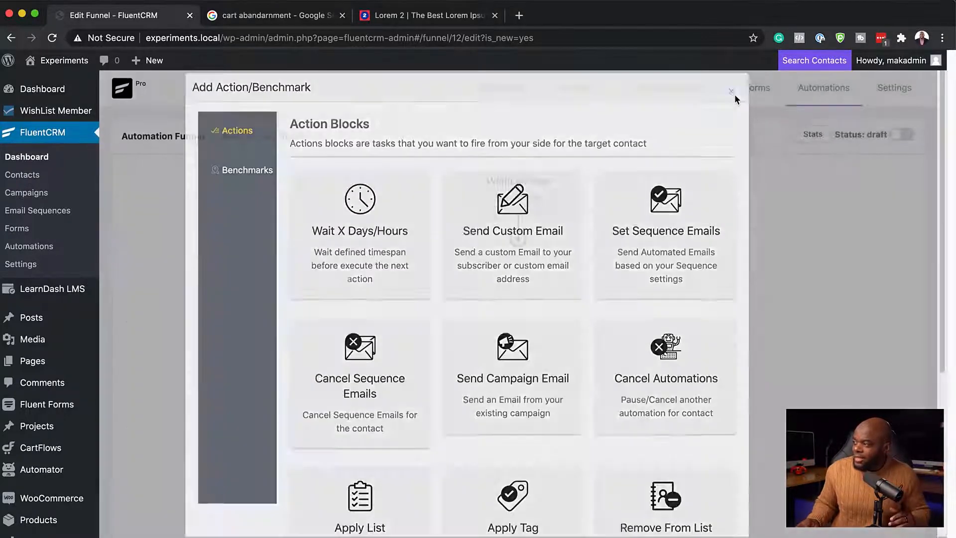
click(731, 94)
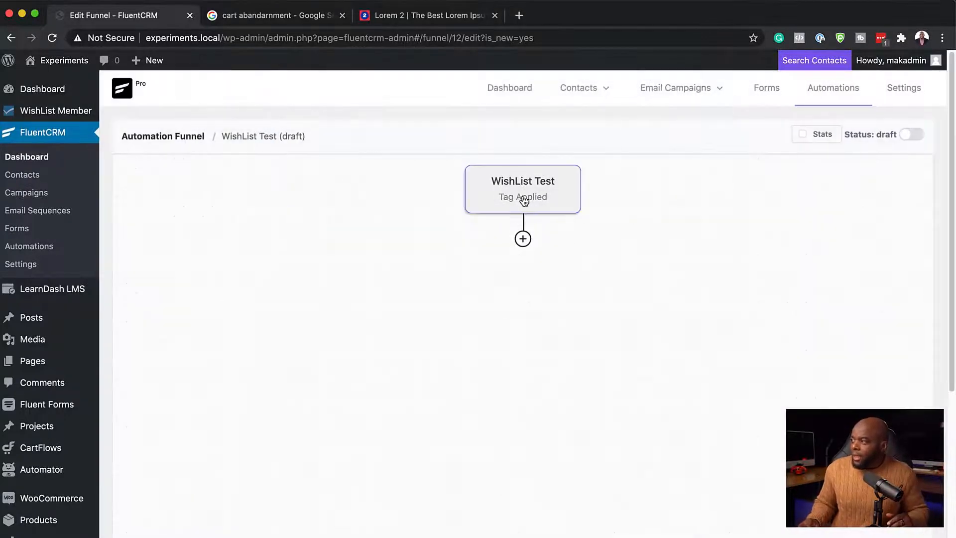
scroll(545, 222, down, 1)
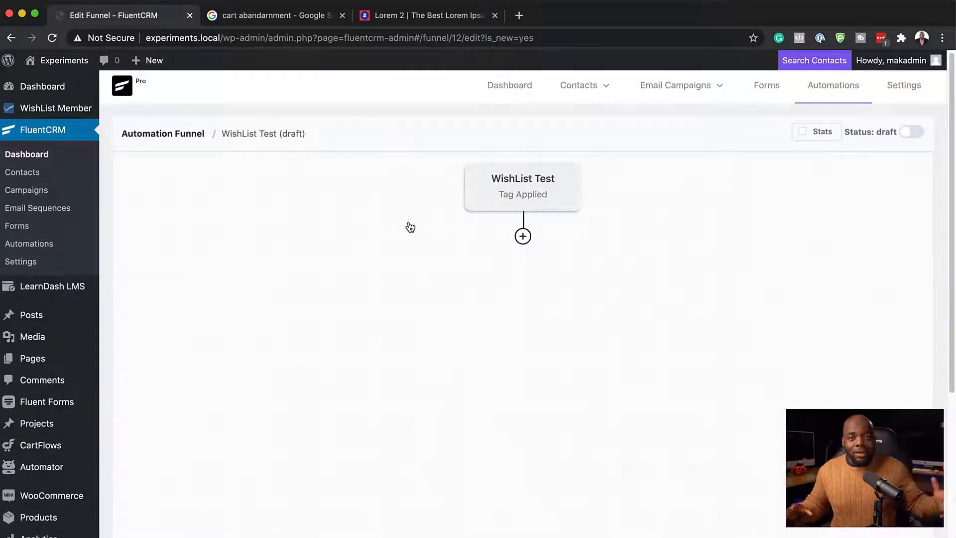